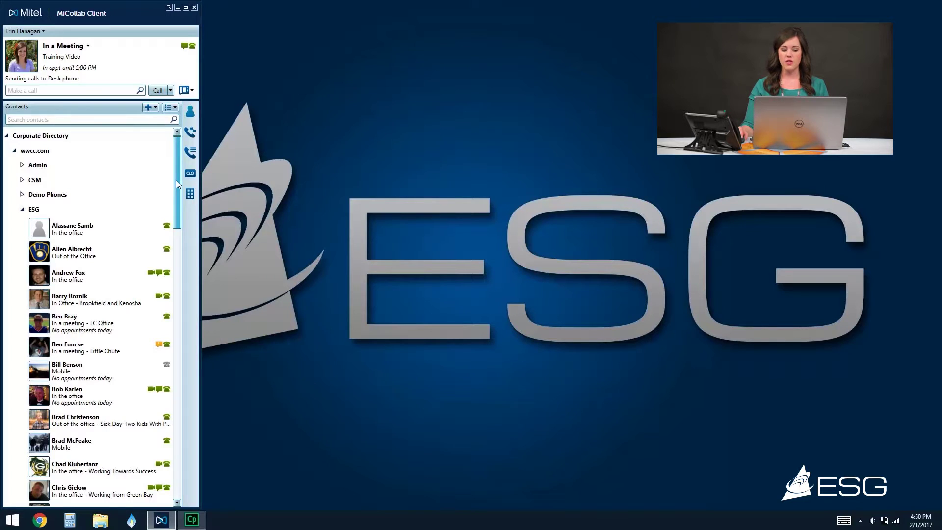
Call the third ESG contact's desk phone
scroll(176, 187, "down", 1)
scroll(178, 190, "up", 1)
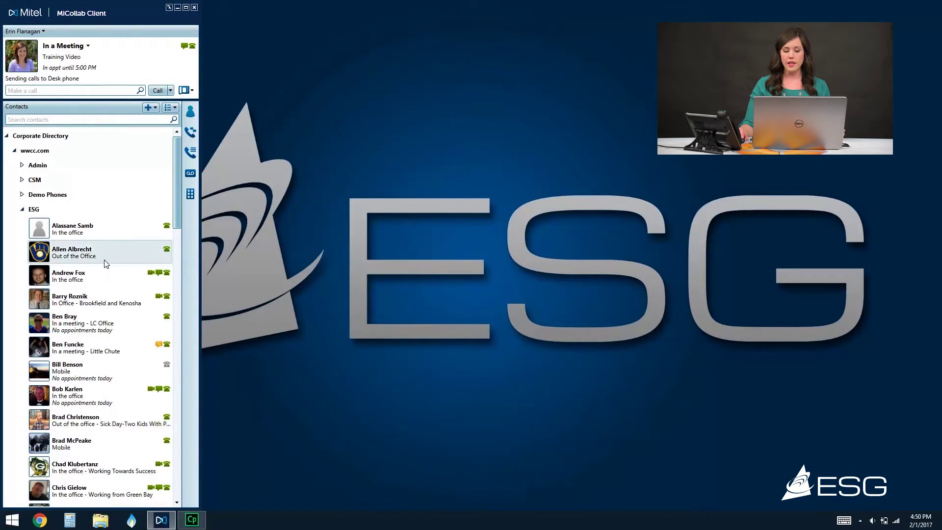
right_click(78, 271)
mouse_move(110, 280)
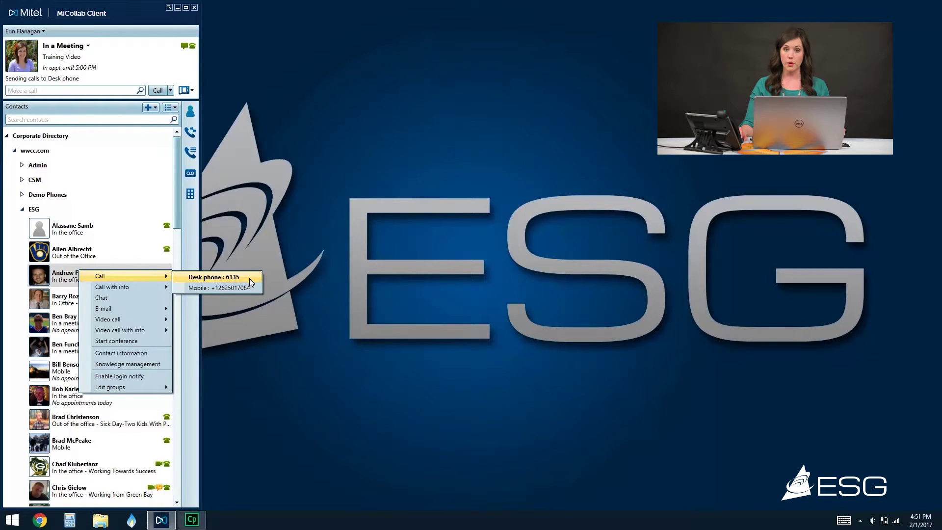
left_click(137, 274)
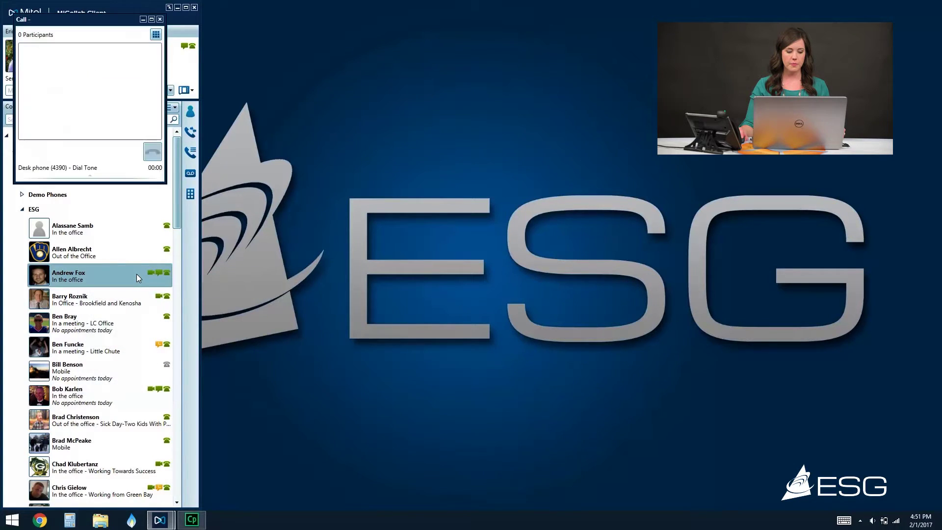
Bring the active call window back into view and hang up the call
right_click(137, 274)
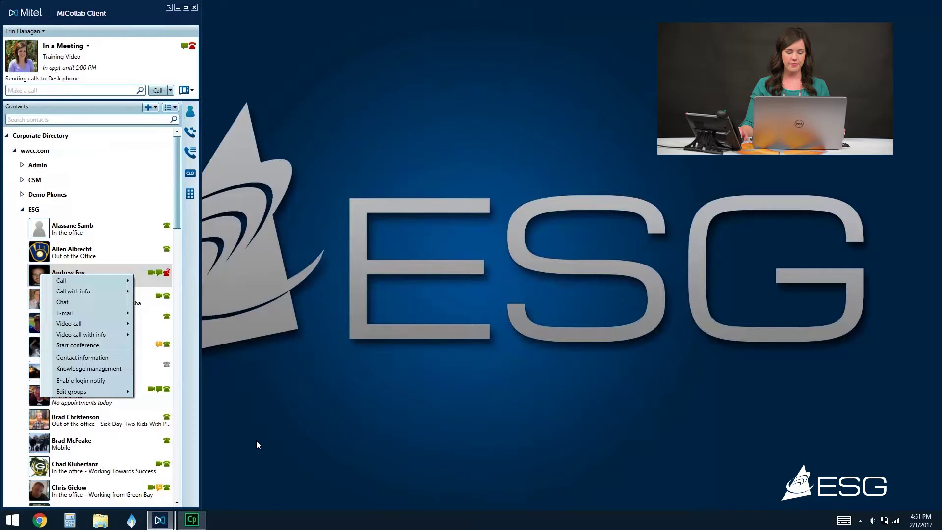
mouse_move(172, 527)
left_click(237, 493)
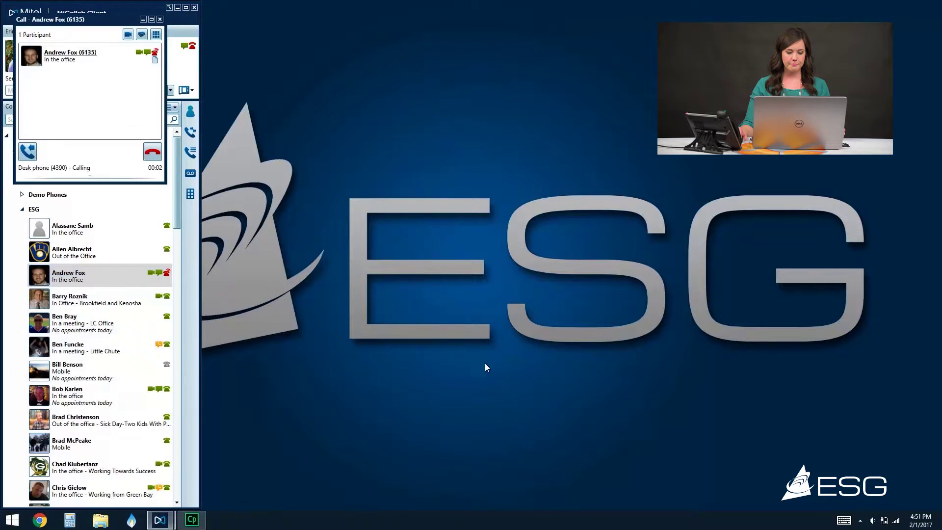
left_click(152, 153)
right_click(105, 270)
mouse_move(88, 283)
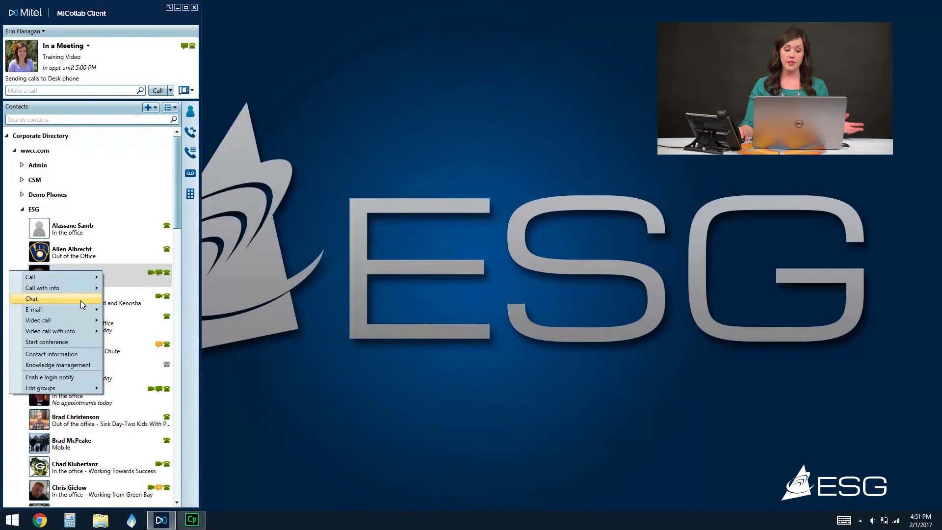
mouse_move(81, 309)
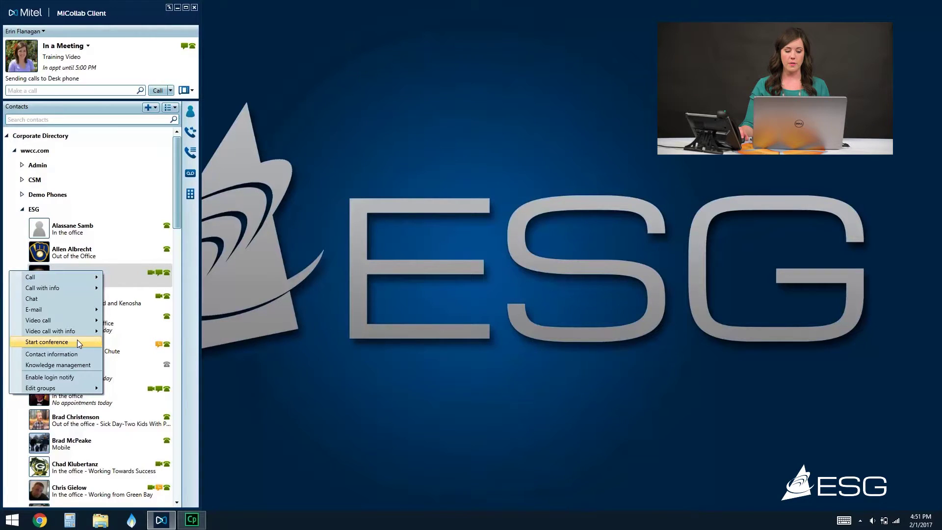
left_click(78, 339)
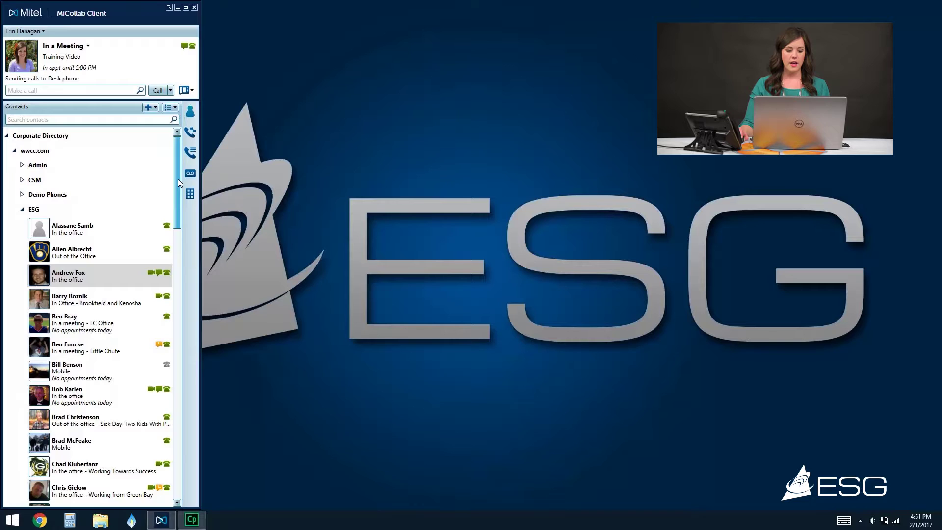
left_click(51, 120)
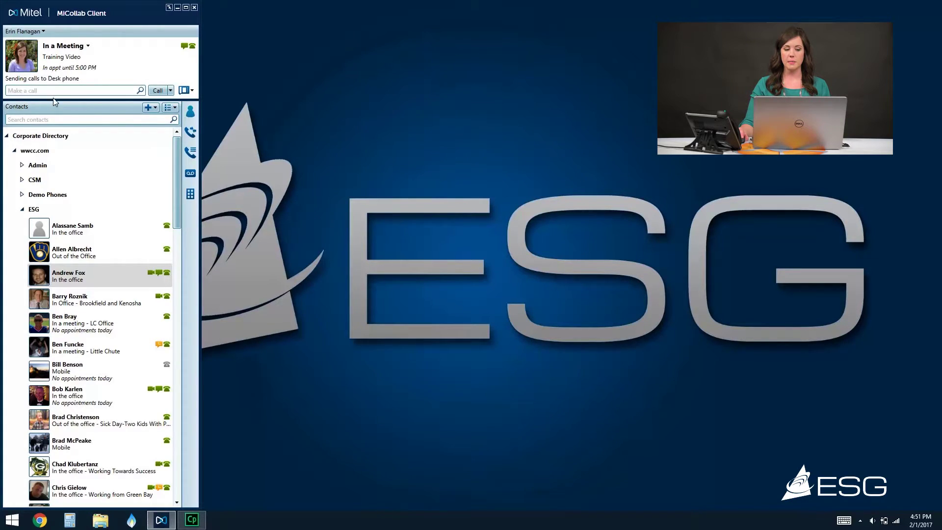
left_click(54, 94)
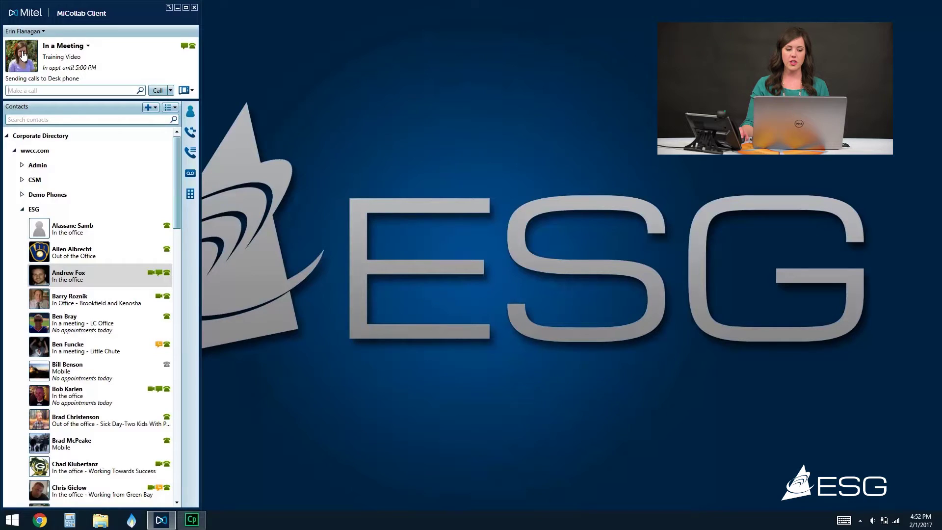
left_click(88, 56)
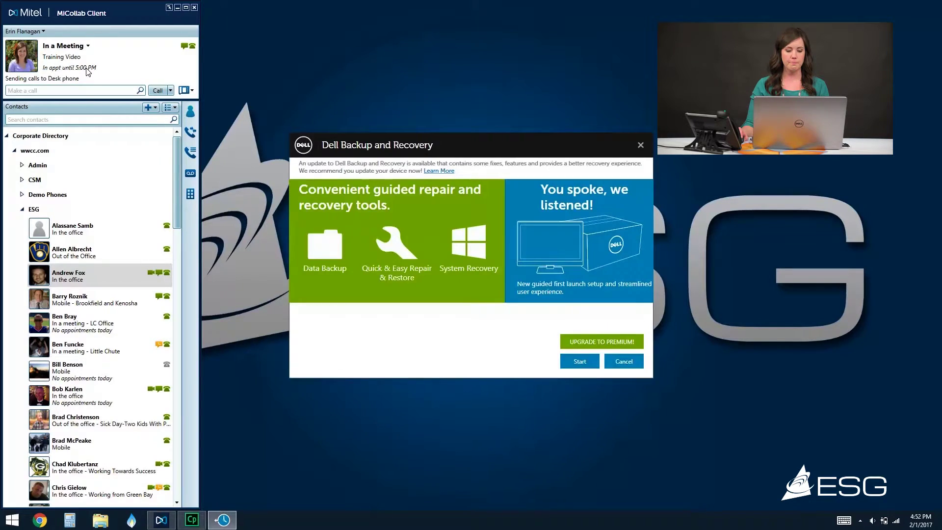
Close the Dell Backup and Recovery update prompt
left_click(640, 145)
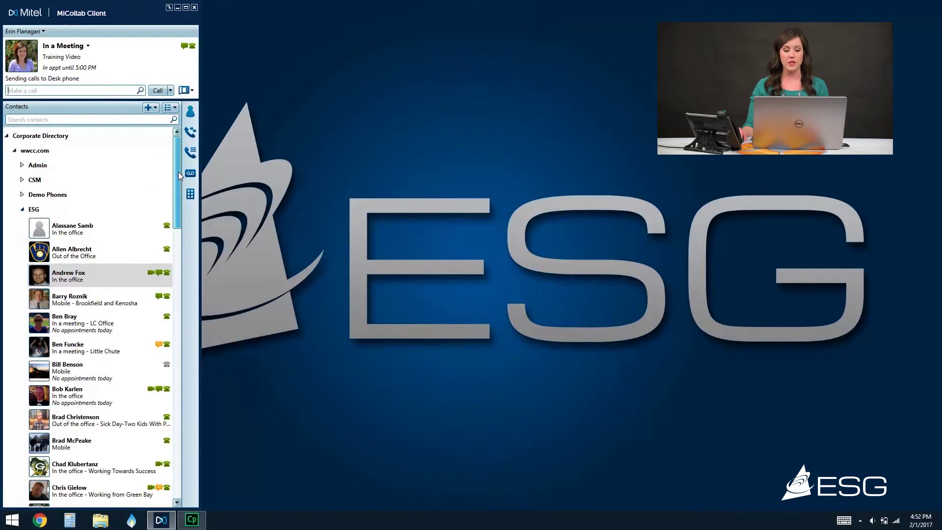
Add a new contact group named 'IT' and save it
left_click(151, 109)
left_click(145, 119)
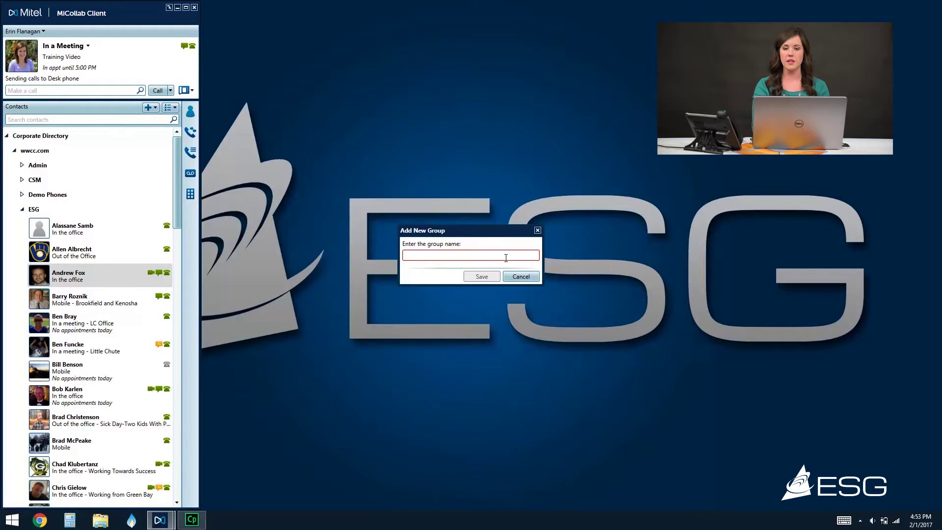
type("IT")
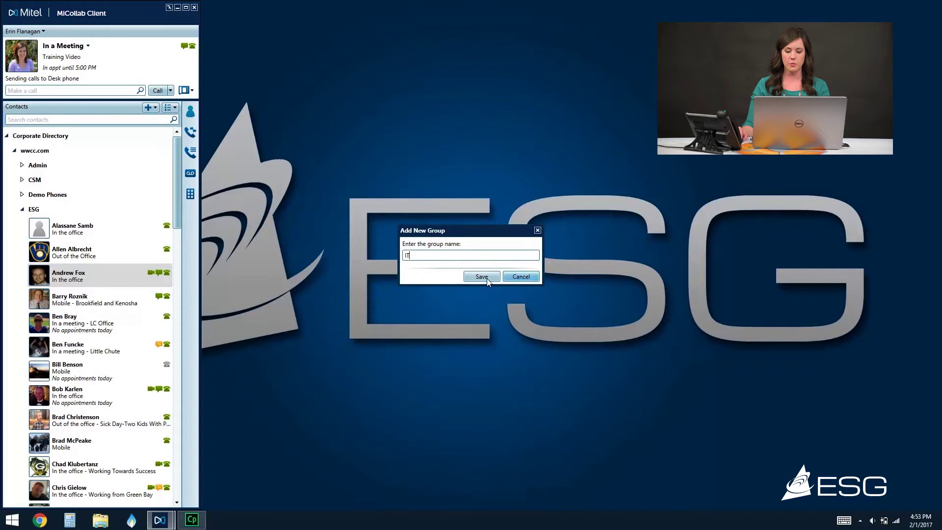
left_click(481, 276)
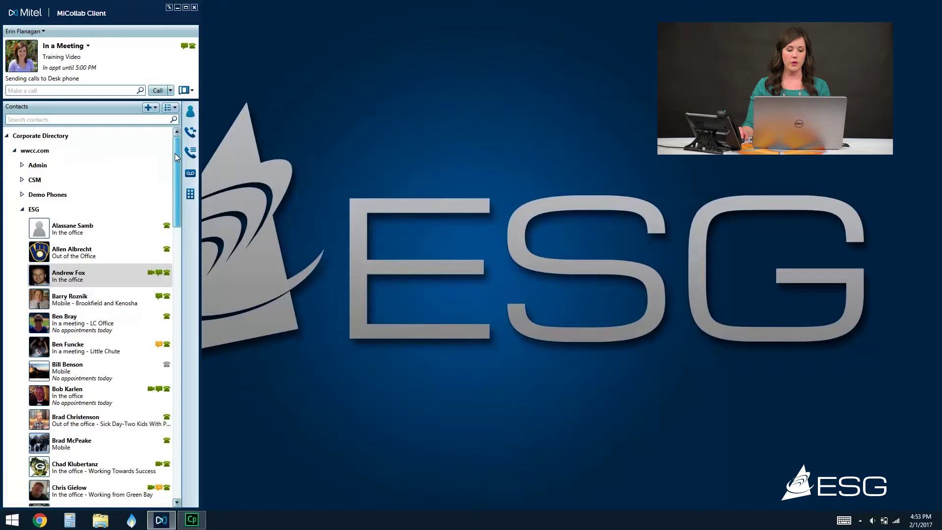
left_click(94, 120)
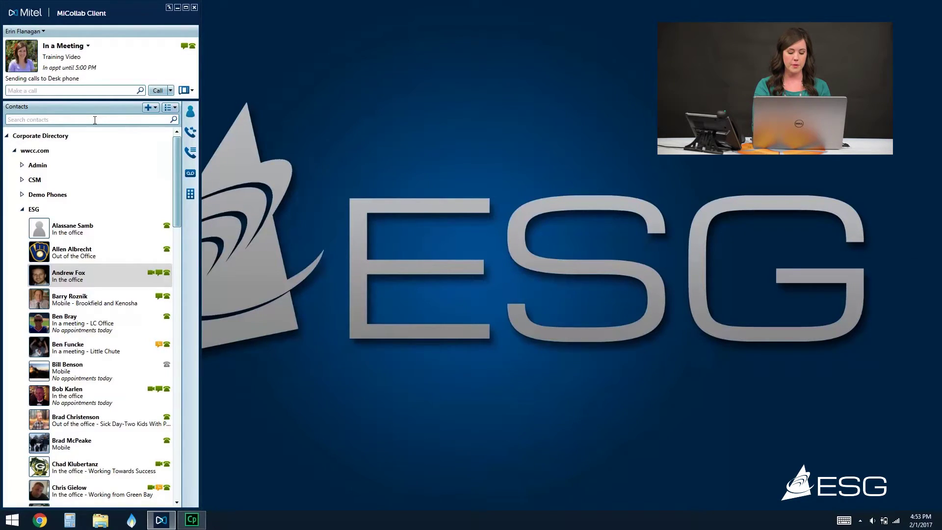
Search for 'chris' and add the Green Bay contact to the IT group
type("chris")
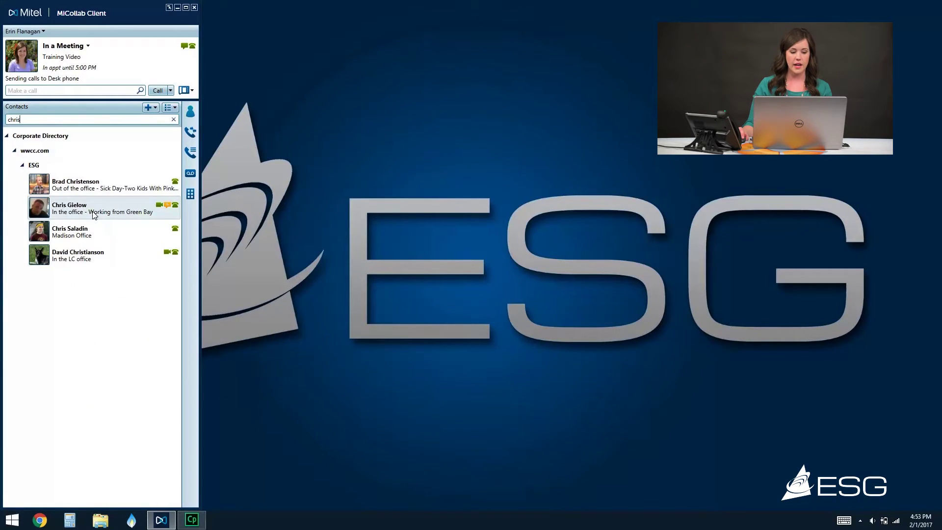
right_click(93, 212)
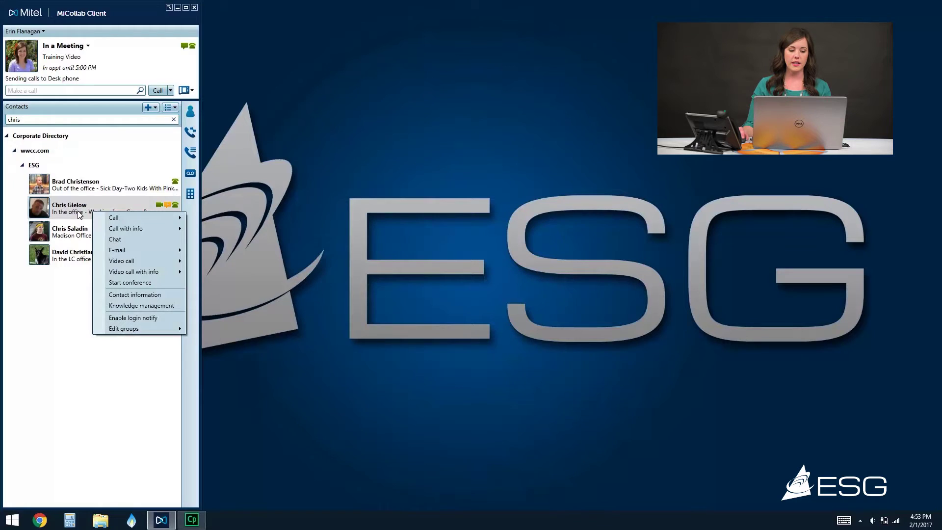
mouse_move(140, 326)
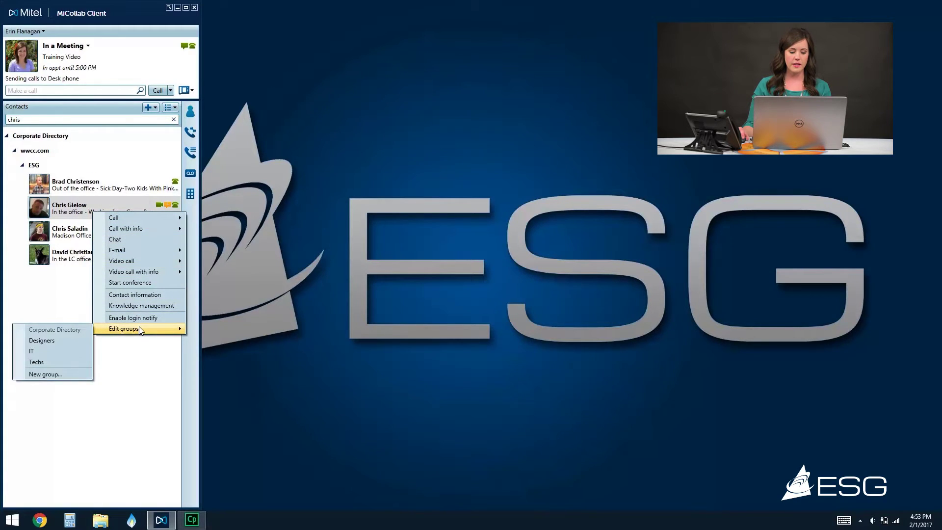
left_click(56, 351)
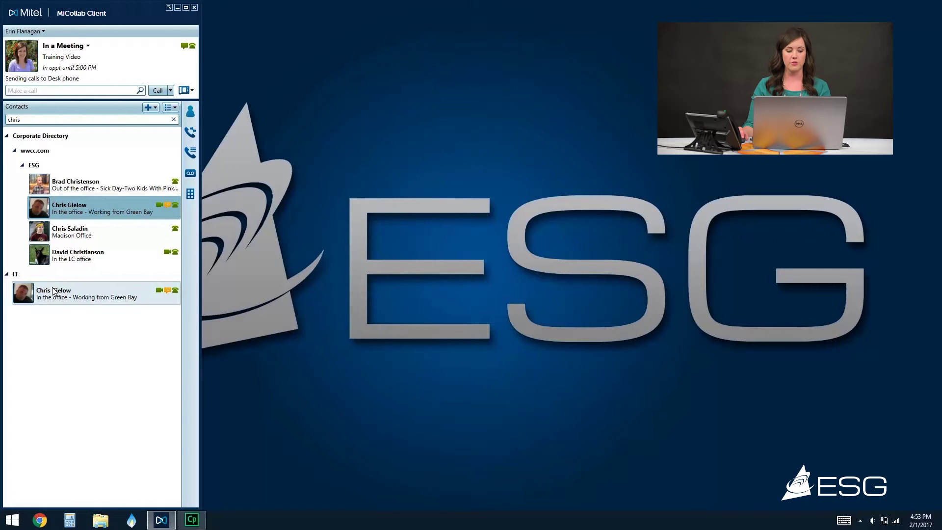
Clear the 'chris' search and expand the IT group to check its new member
left_click_drag(57, 119, 2, 118)
key("BackSpace")
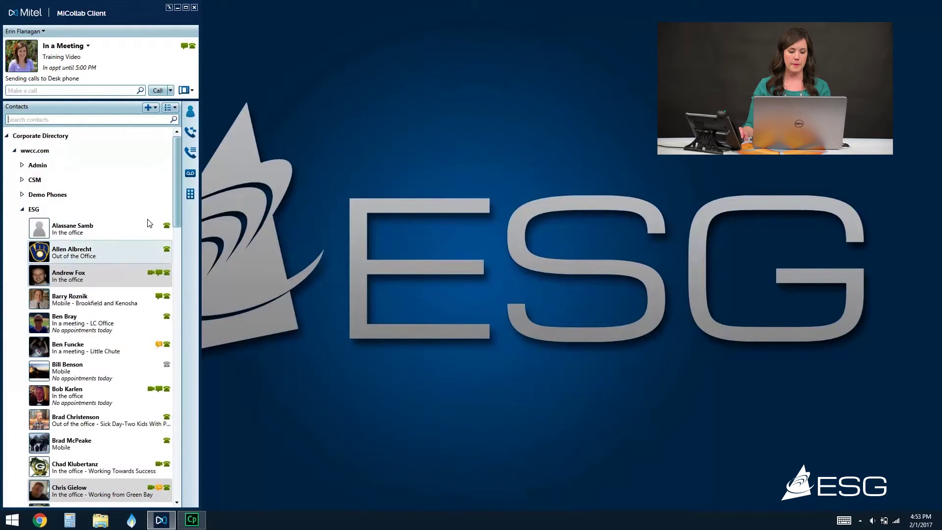
left_click_drag(175, 170, 177, 266)
left_click_drag(190, 368, 181, 456)
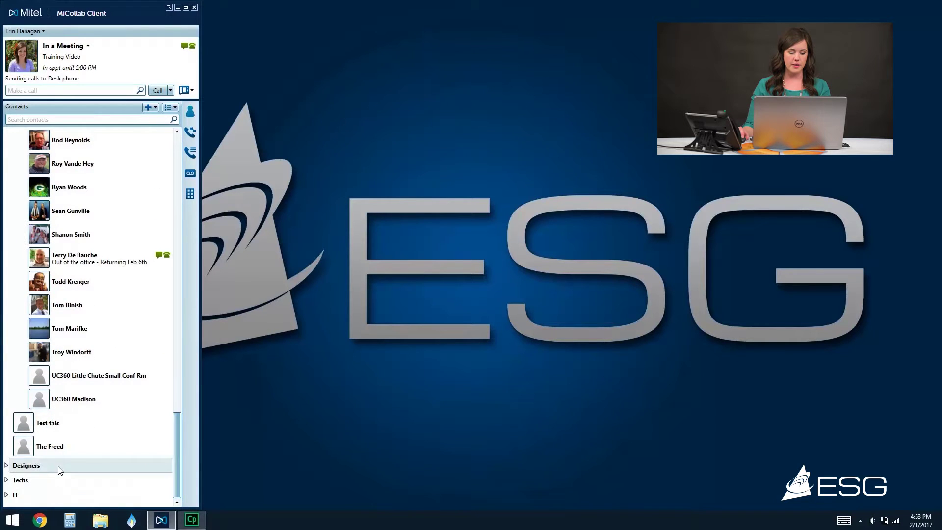
left_click(6, 498)
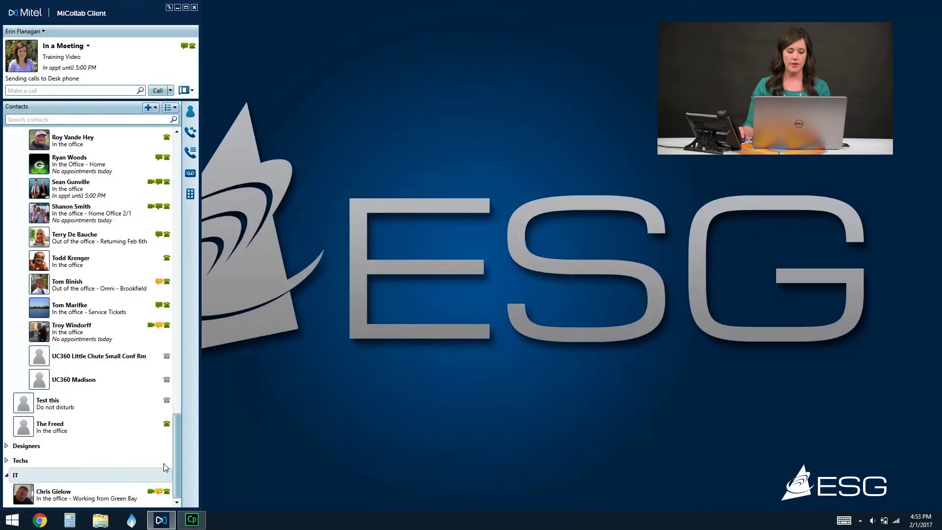
left_click(6, 474)
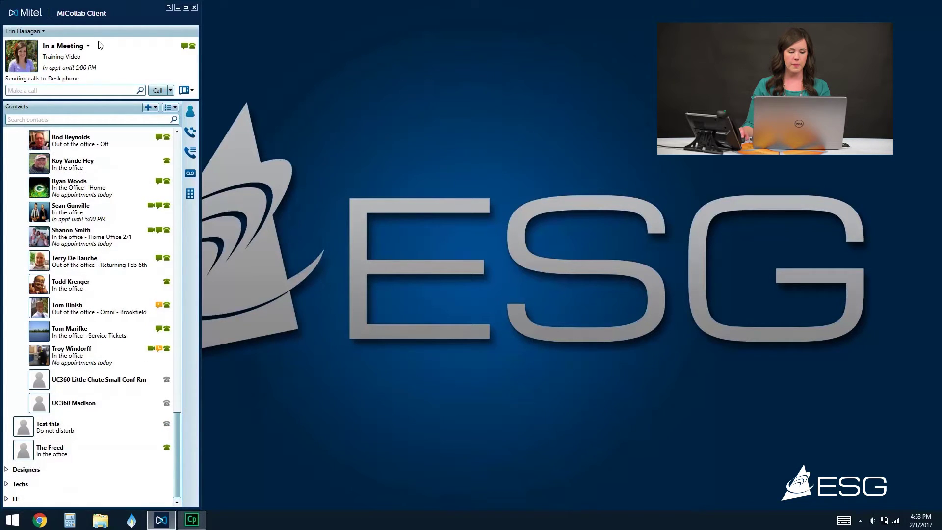
left_click(152, 109)
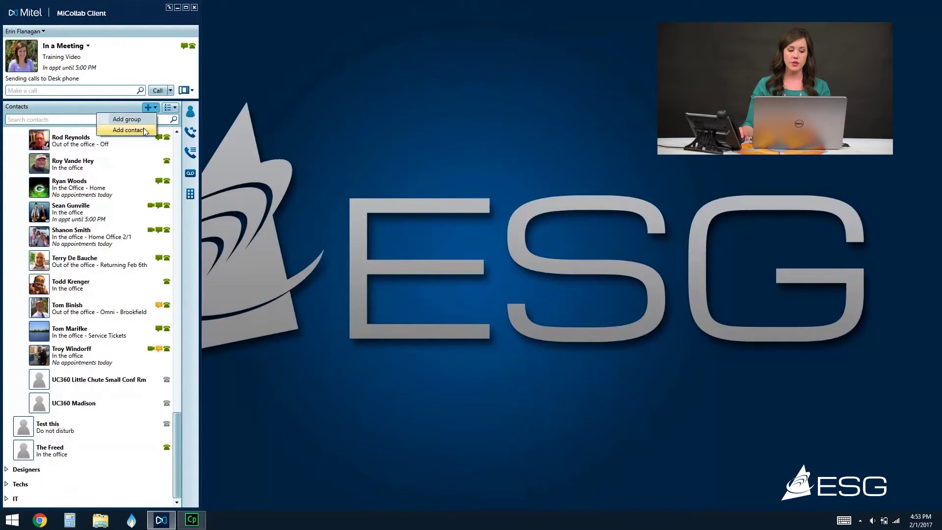
Create a contact named 'Home' with a phone number described as 'Home'
left_click(128, 130)
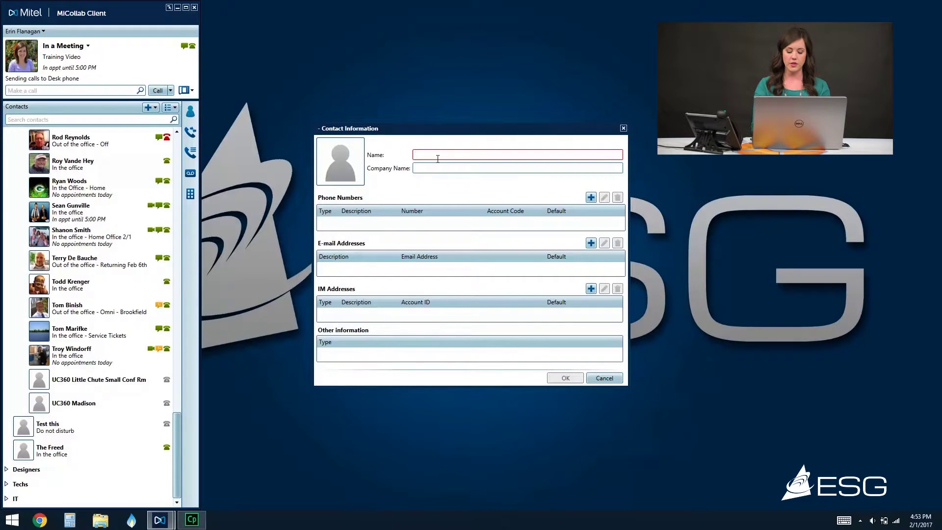
type("Home")
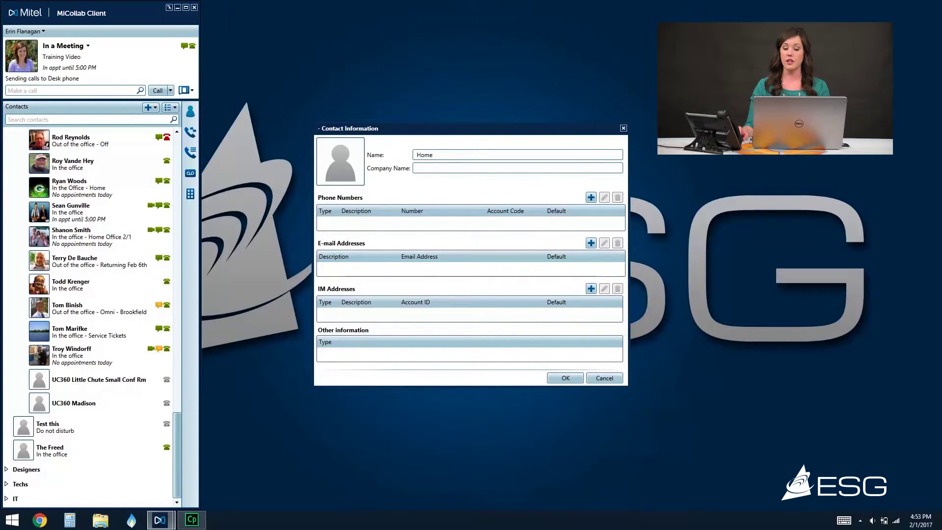
left_click(590, 198)
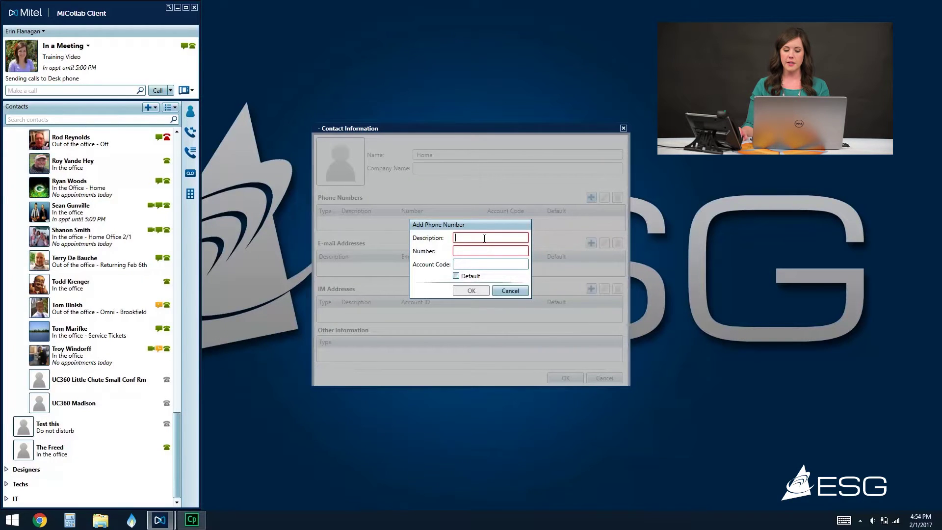
type("Home")
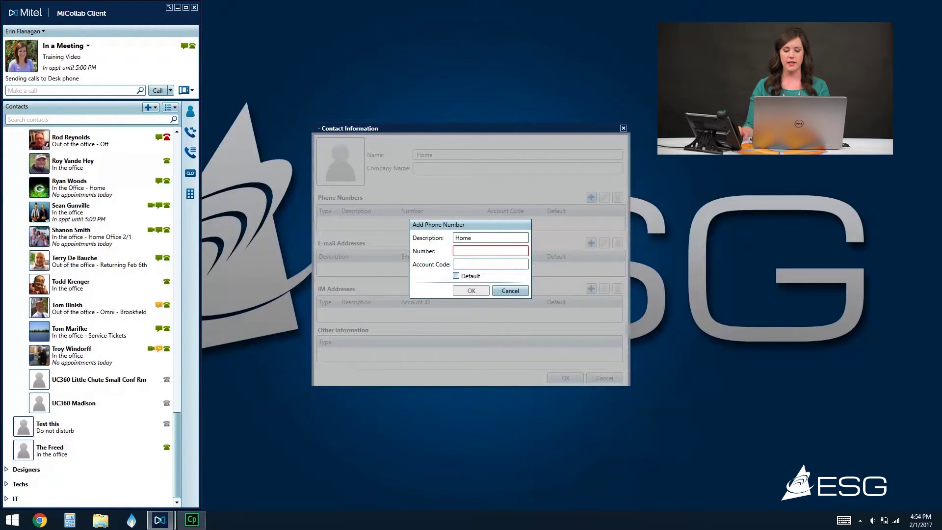
left_click(492, 251)
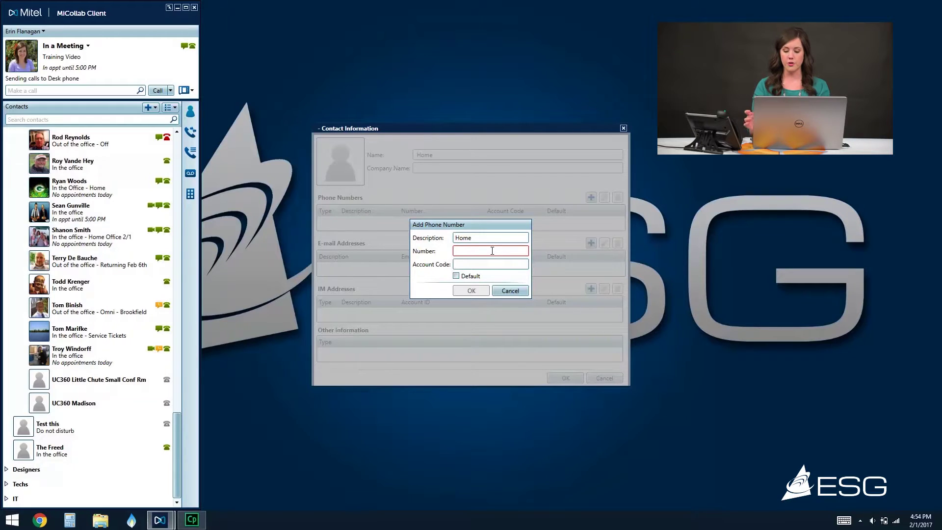
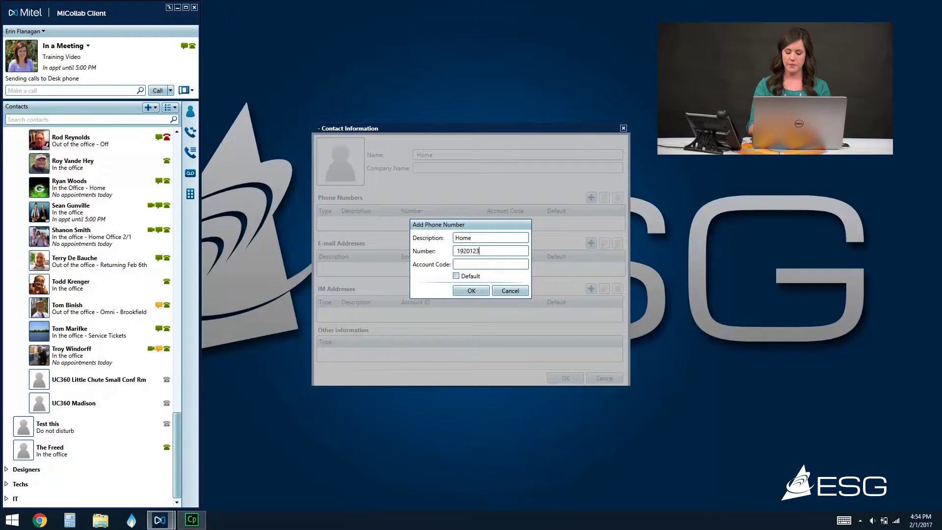
left_click(462, 292)
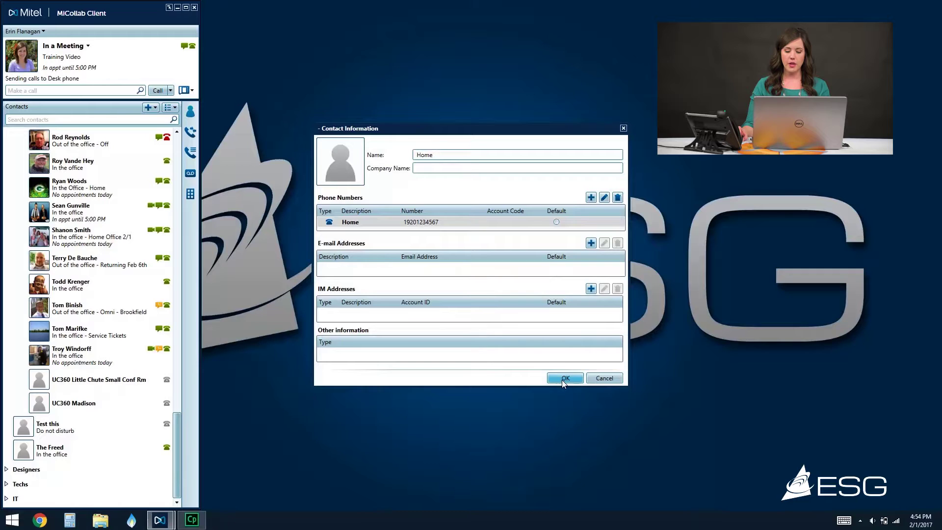
left_click(564, 378)
scroll(176, 429, "down", 1)
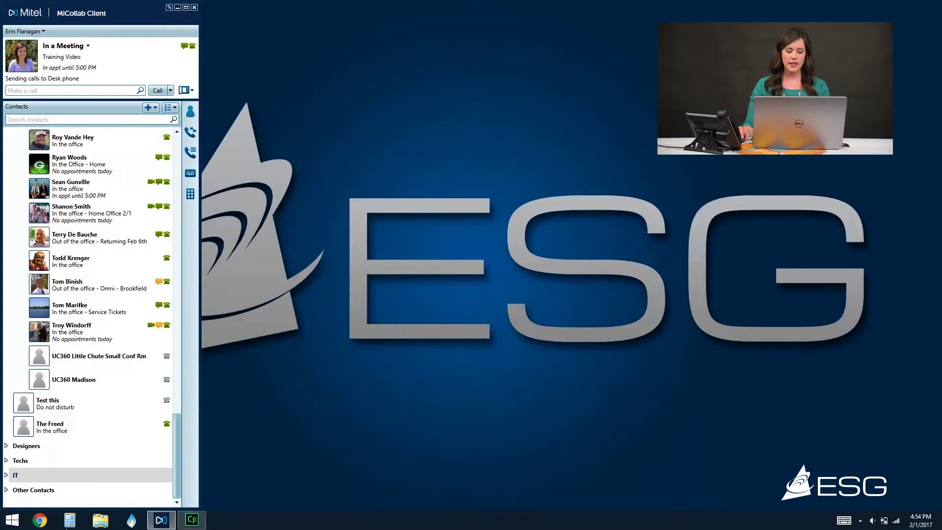
Expand Other Contacts and view the Home contact's actions menu
double_click(60, 492)
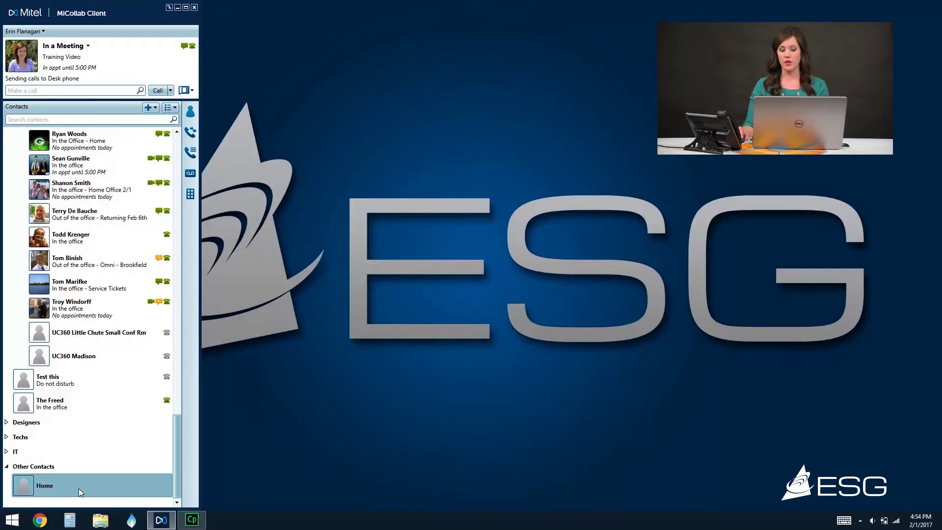
right_click(79, 487)
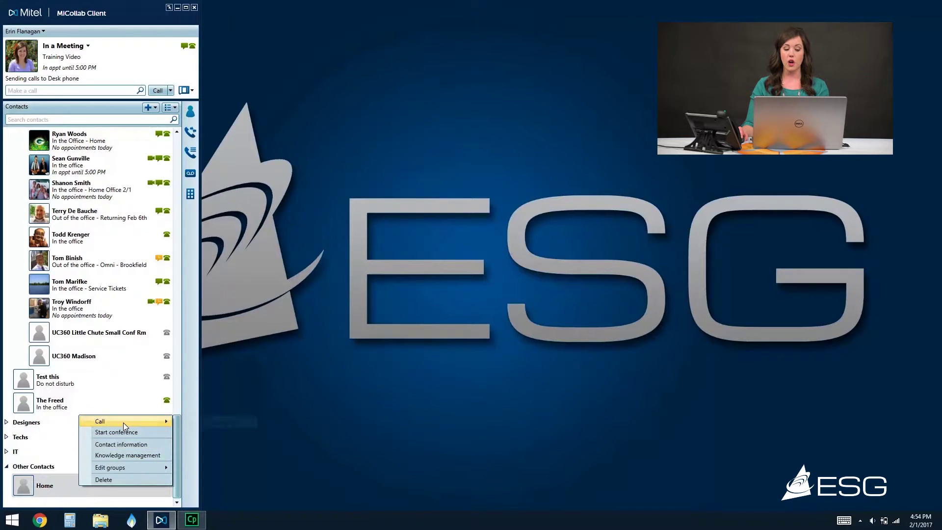
mouse_move(123, 423)
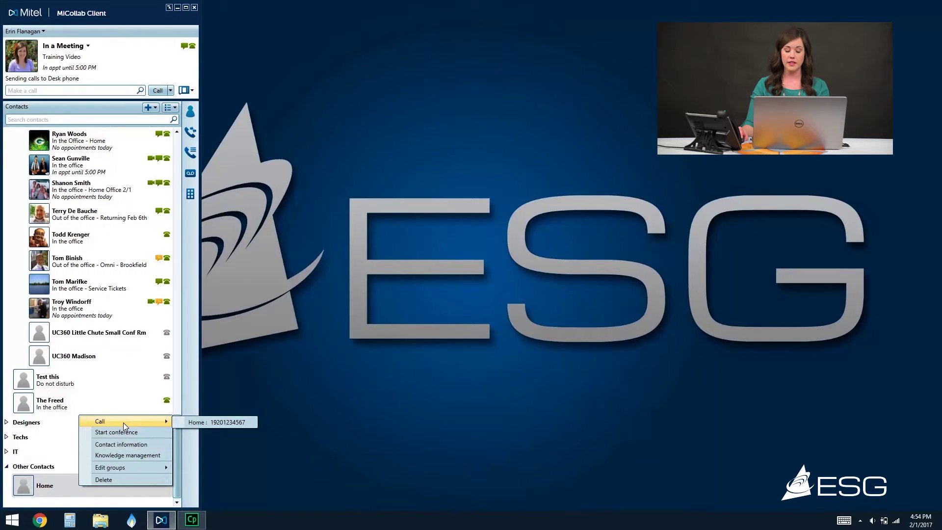
left_click(61, 487)
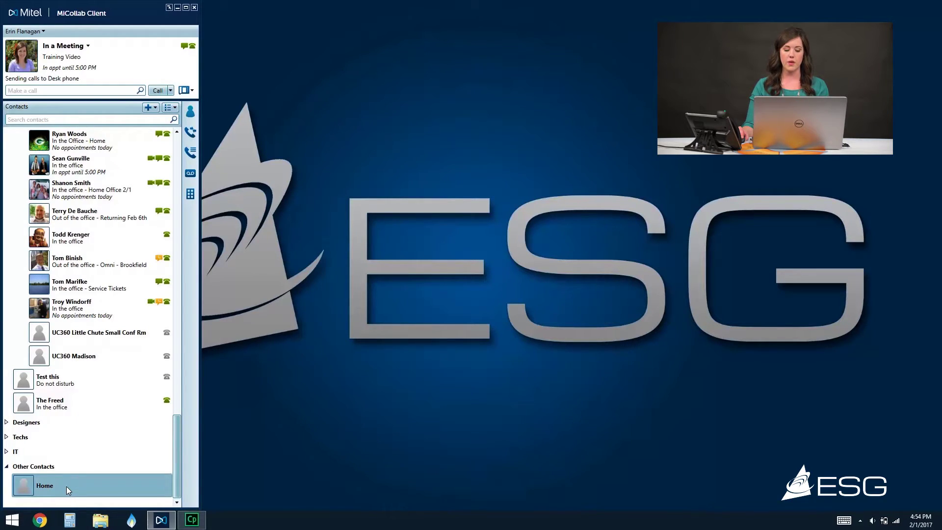